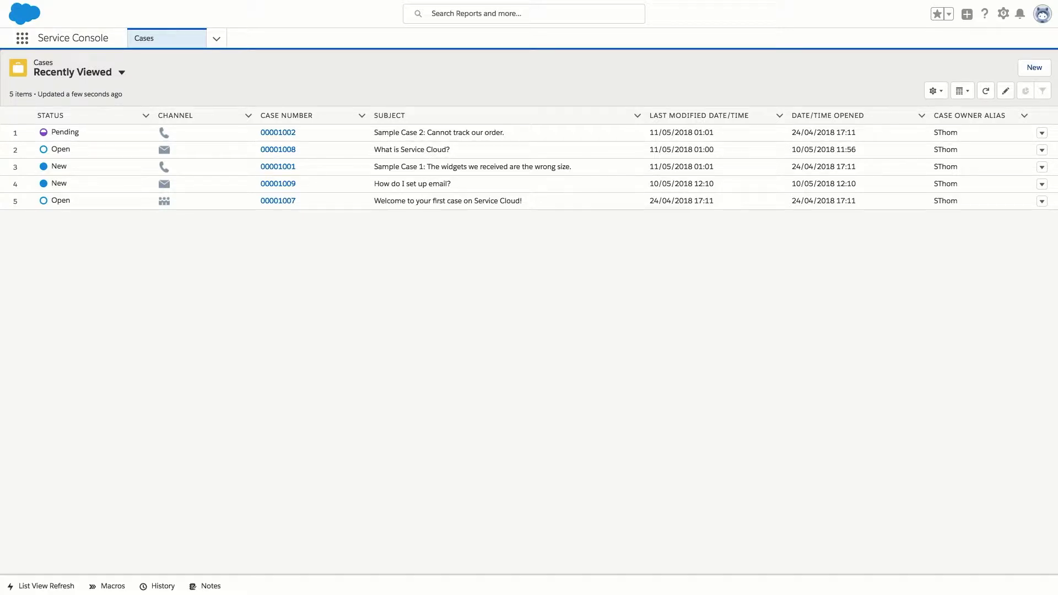
Open Reports from the App Launcher and start a new report.
{"action": "left_click", "coordinate": [23, 40]}
{"action": "left_click", "coordinate": [24, 42]}
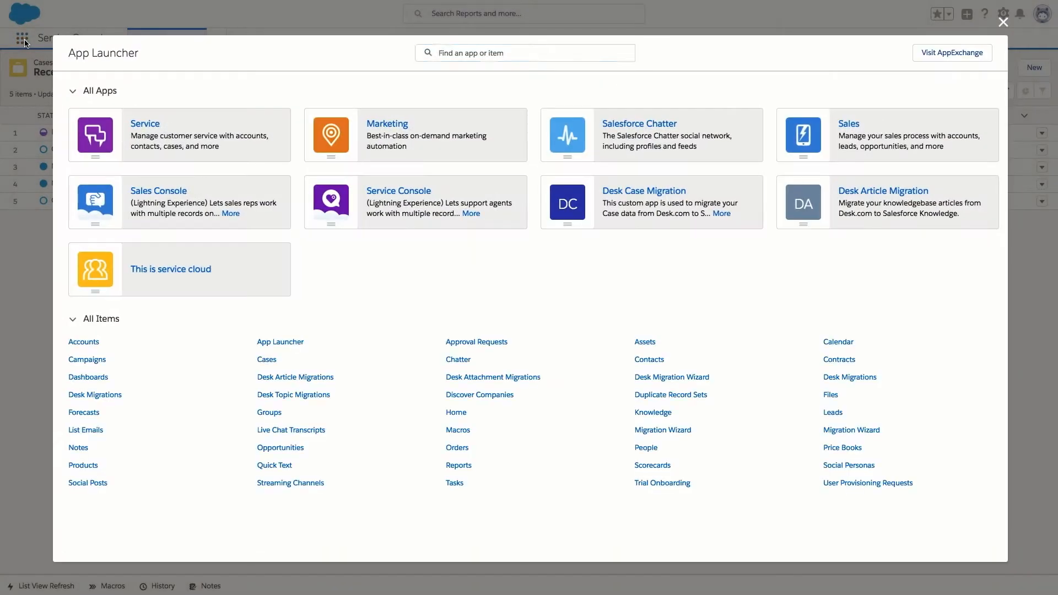
{"action": "left_click", "coordinate": [458, 467]}
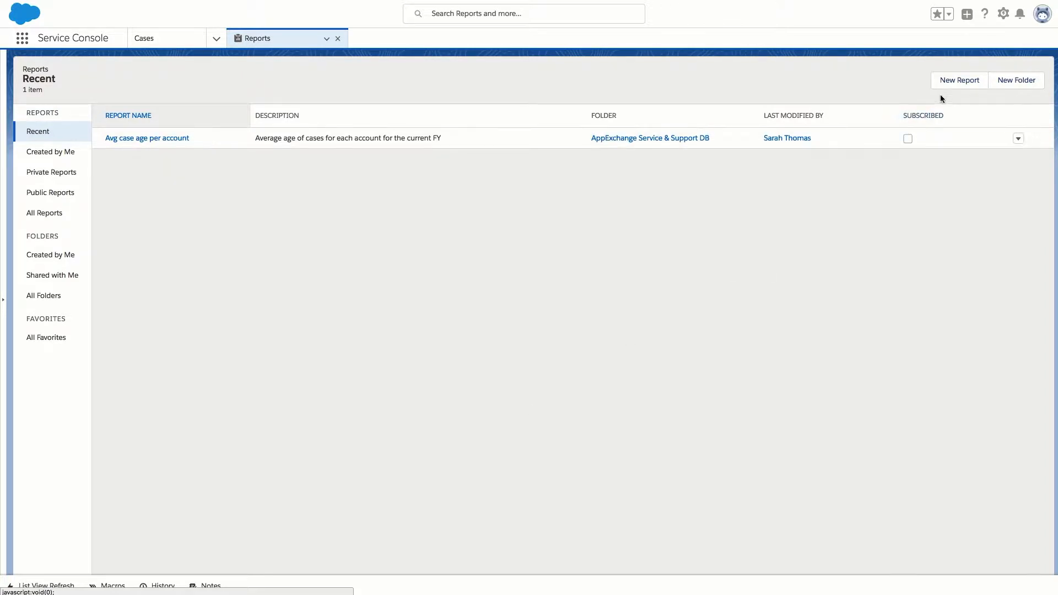
{"action": "left_click", "coordinate": [958, 81]}
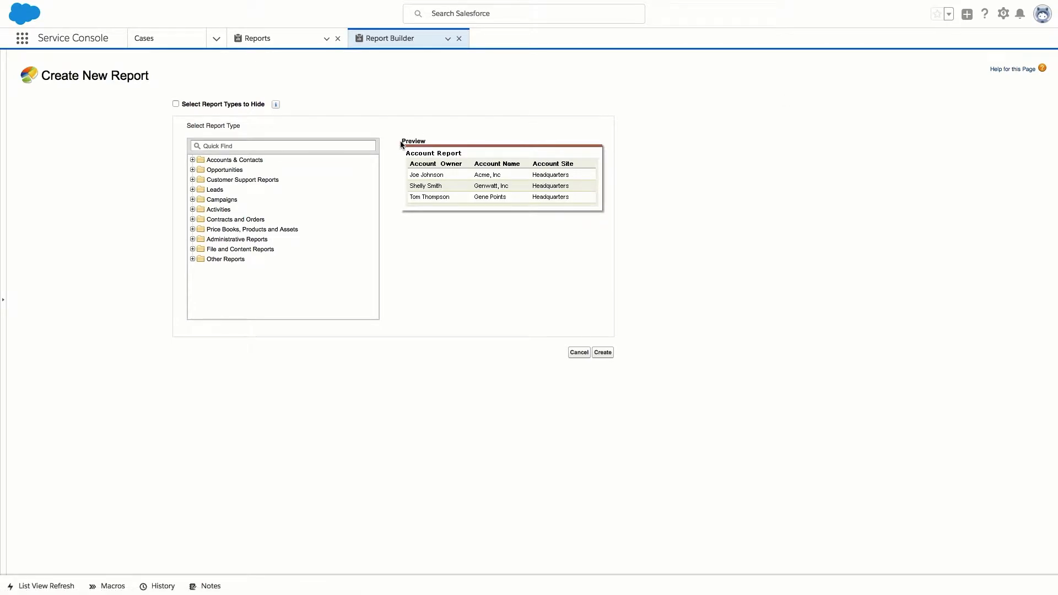
Create a new report from the Cases type under Customer Support Reports.
{"action": "left_click", "coordinate": [193, 180]}
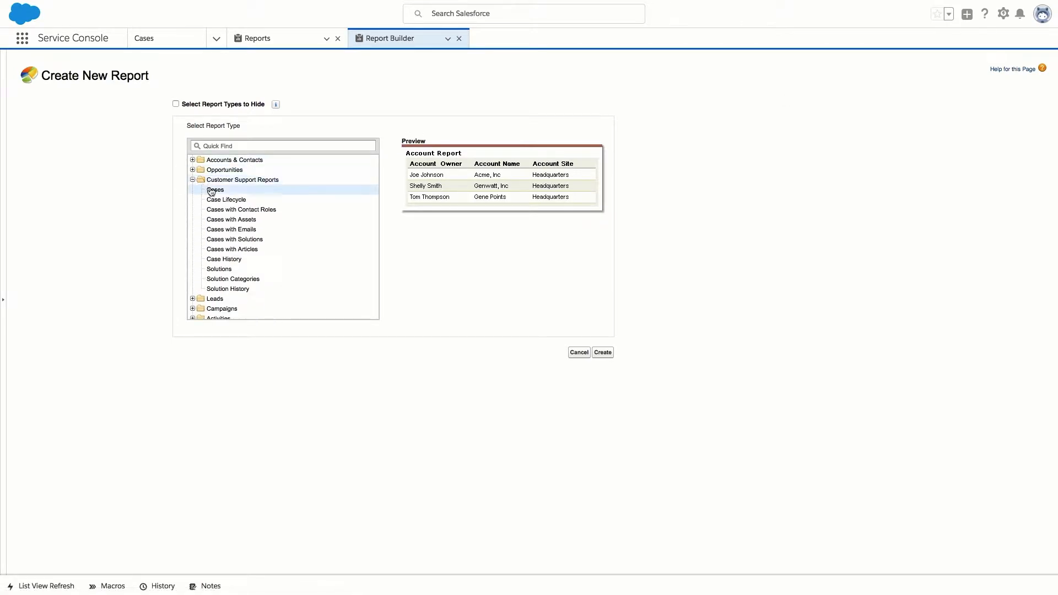
{"action": "left_click", "coordinate": [215, 190]}
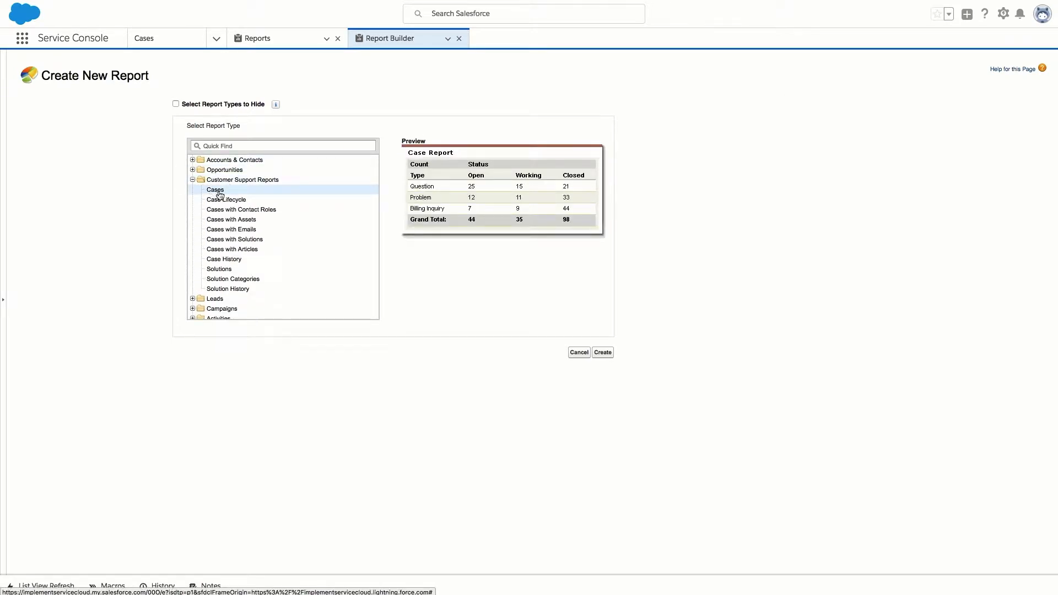
{"action": "left_click", "coordinate": [612, 355]}
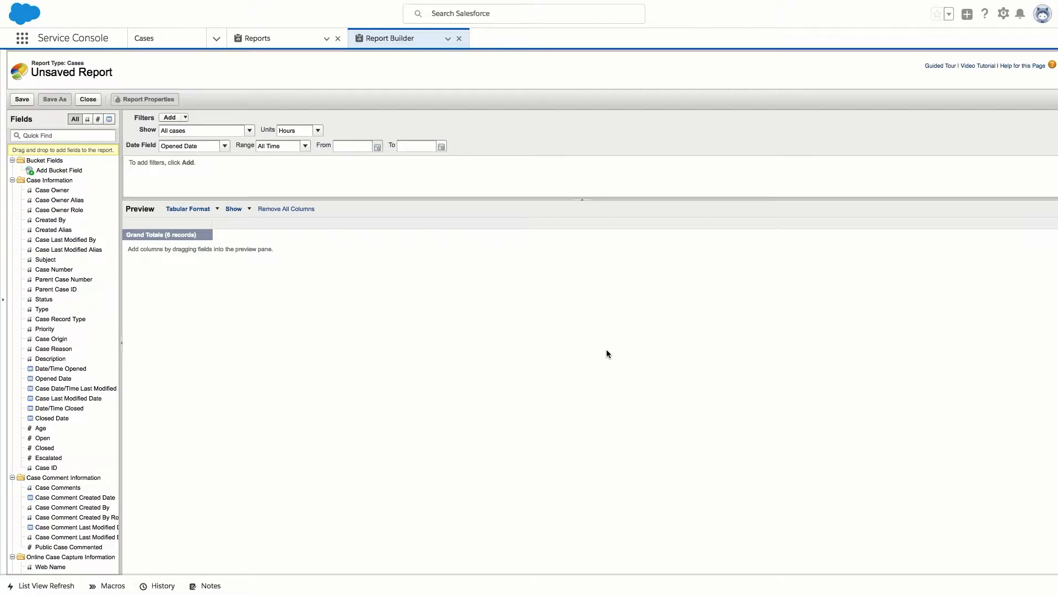
Keep All cases and set the date range to Current FY (01/01/2018 to 31/12/2018).
{"action": "left_click", "coordinate": [250, 131]}
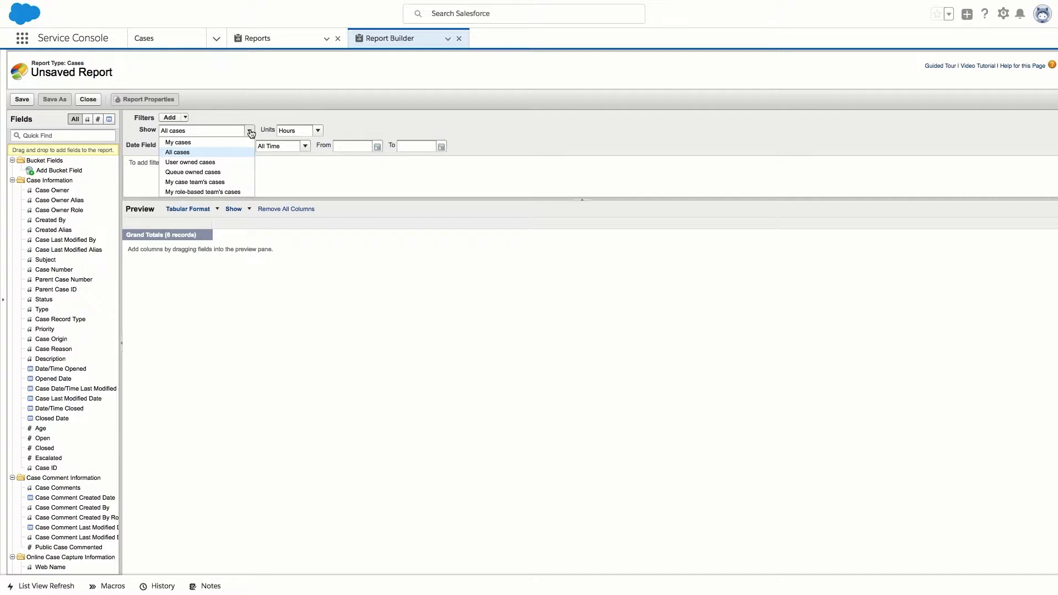
{"action": "left_click", "coordinate": [250, 132]}
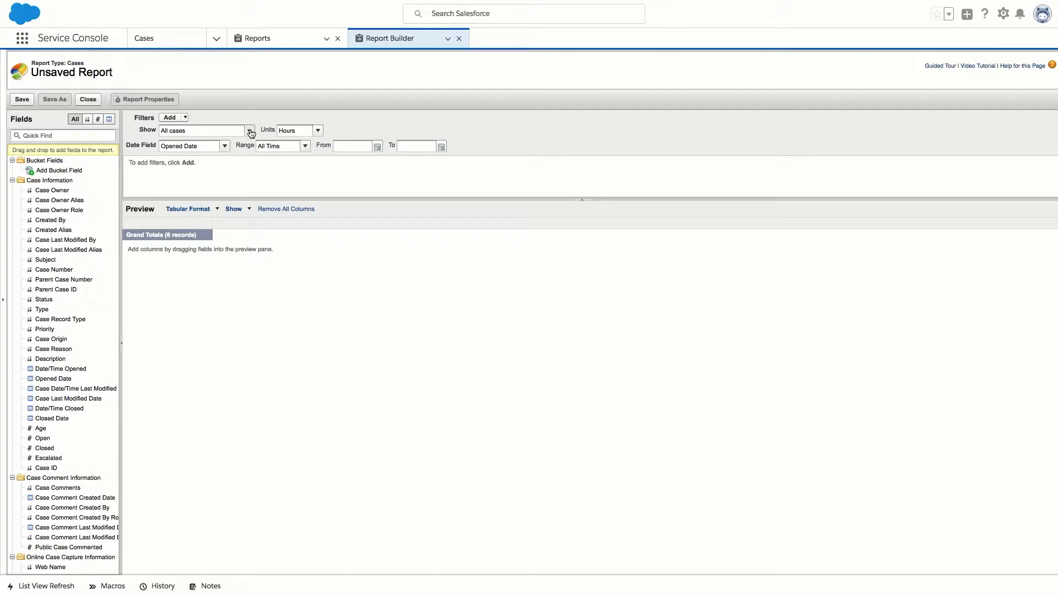
{"action": "left_click", "coordinate": [306, 146]}
{"action": "left_click", "coordinate": [289, 192]}
{"action": "left_click", "coordinate": [186, 118]}
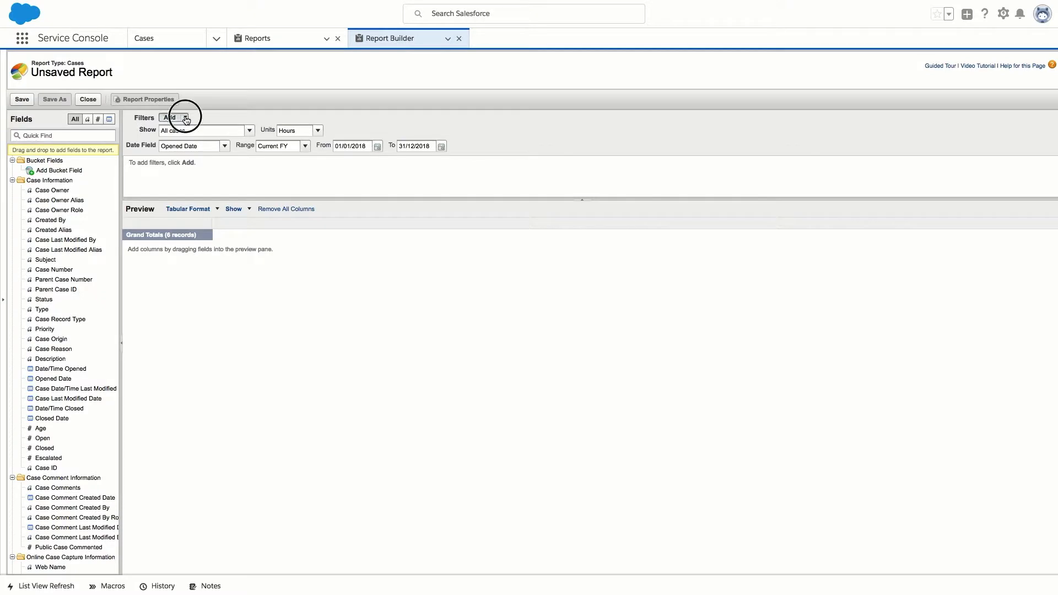
Add a new field filter on the Status field.
{"action": "left_click", "coordinate": [203, 131]}
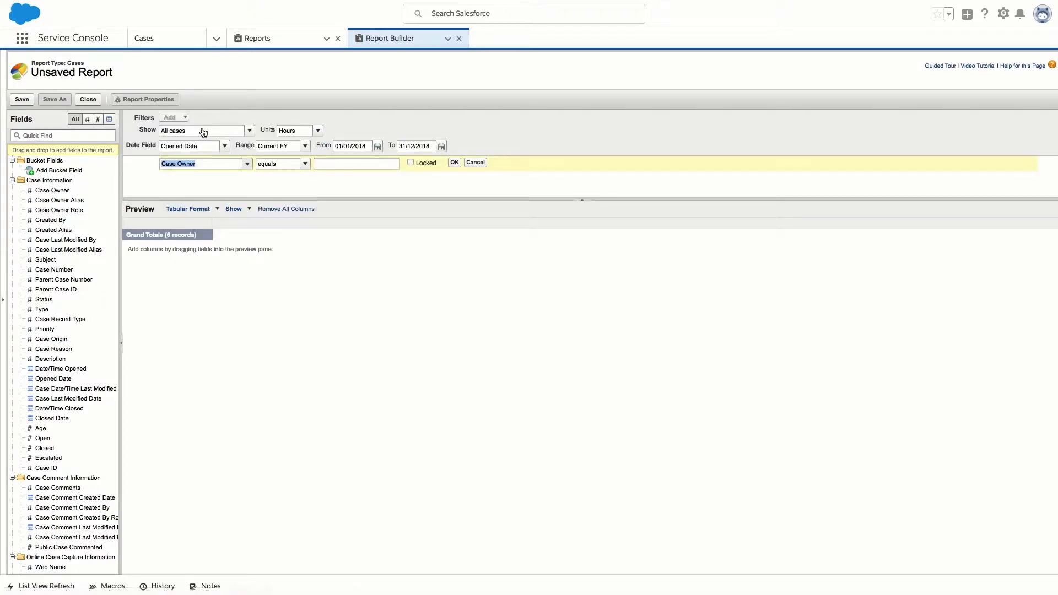
{"action": "left_click", "coordinate": [246, 164]}
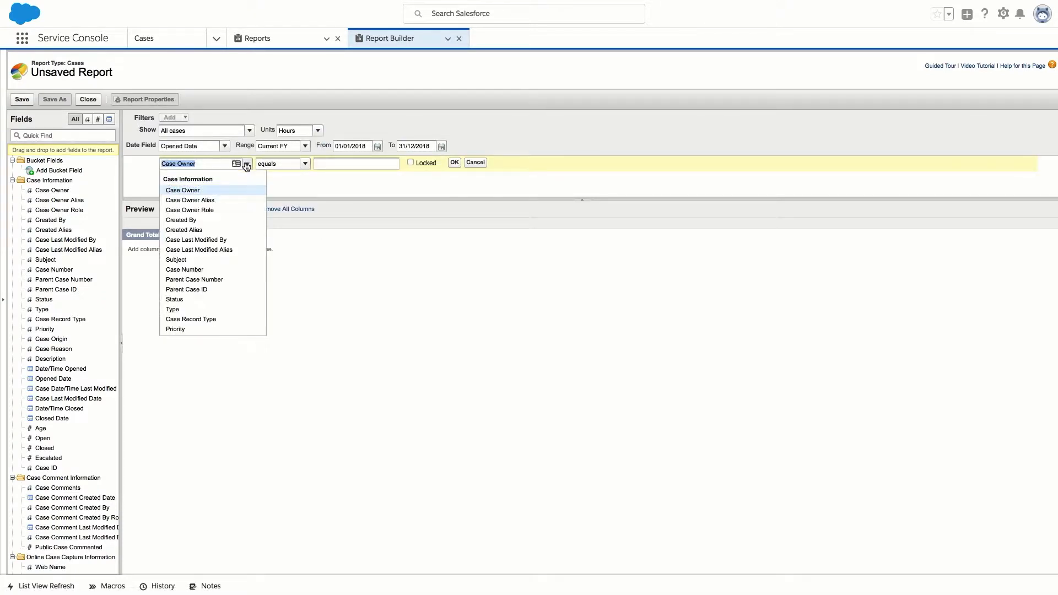
{"action": "left_click", "coordinate": [196, 301]}
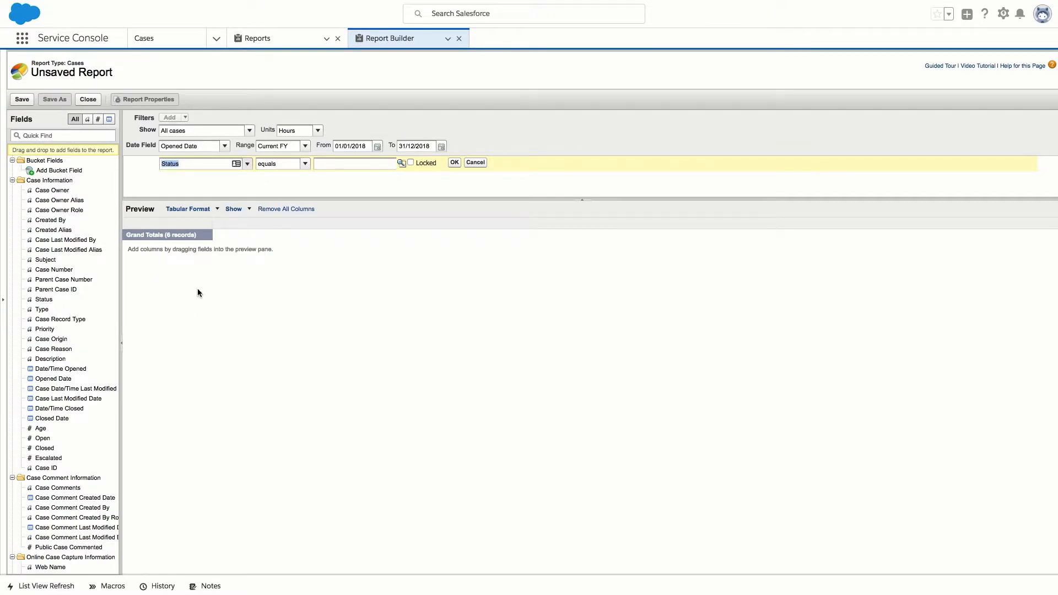
{"action": "left_click", "coordinate": [59, 135]}
{"action": "type", "text": "status"}
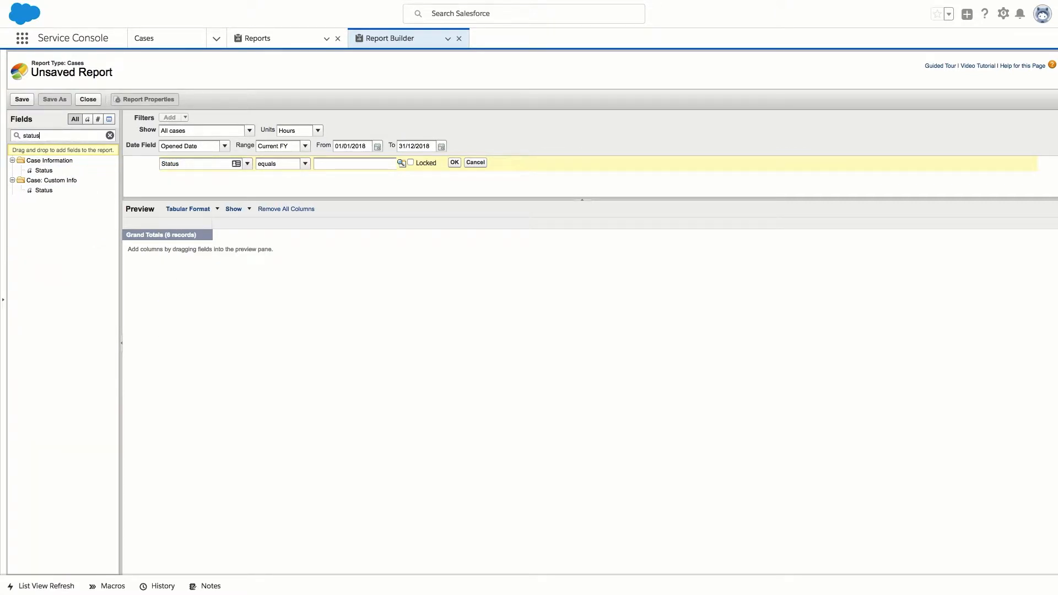
{"action": "left_click_drag", "start_coordinate": [43, 170], "coordinate": [159, 184]}
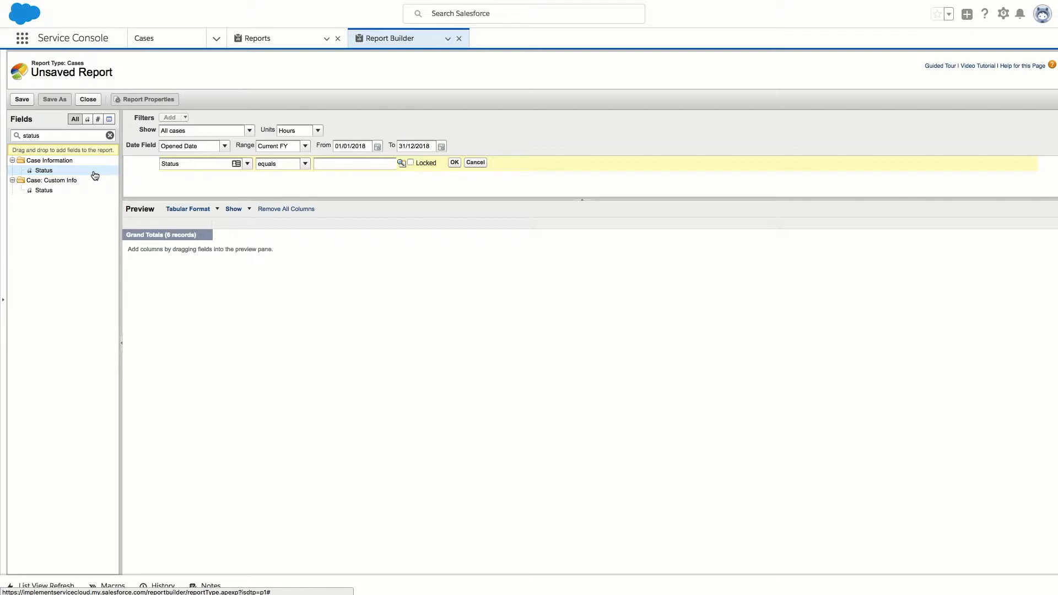
Make the Status filter 'not equal to Closed, Resolved', leaving 5 records.
{"action": "left_click", "coordinate": [305, 164]}
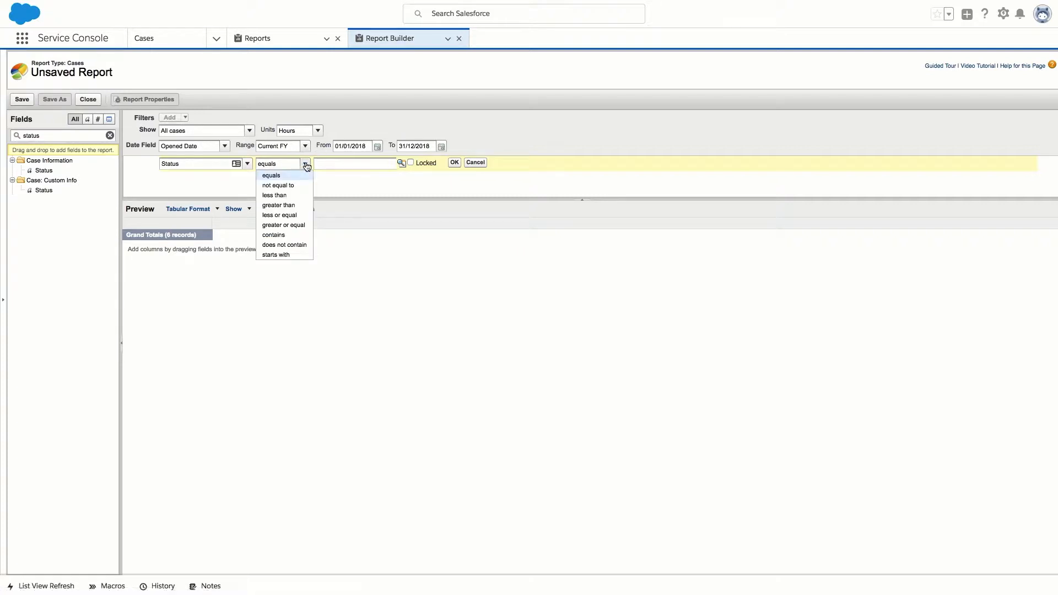
{"action": "left_click", "coordinate": [298, 185]}
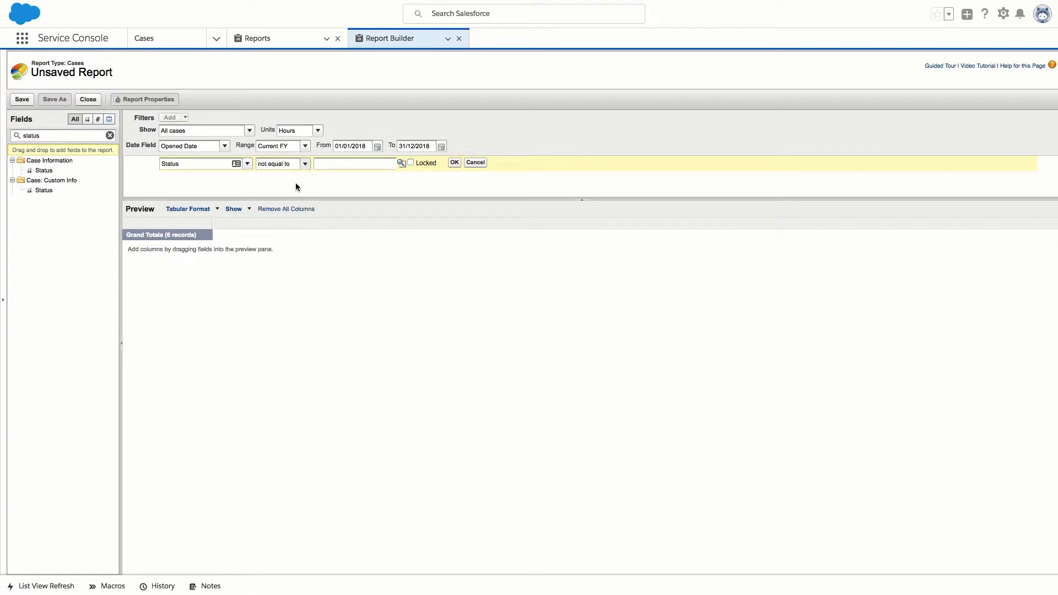
{"action": "left_click", "coordinate": [402, 163]}
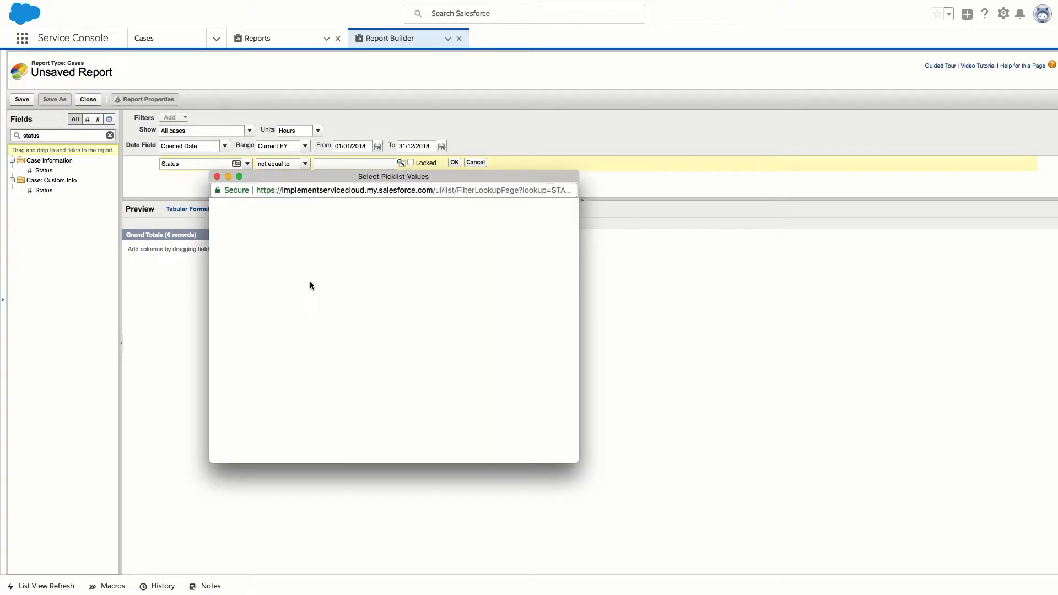
{"action": "left_click", "coordinate": [223, 308]}
{"action": "left_click", "coordinate": [224, 319]}
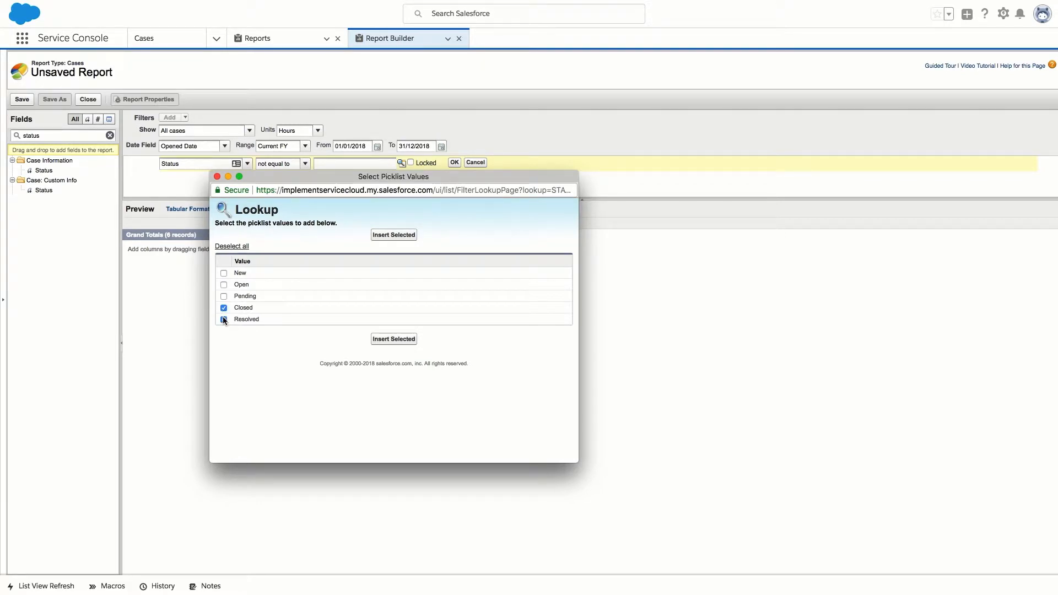
{"action": "left_click", "coordinate": [382, 338]}
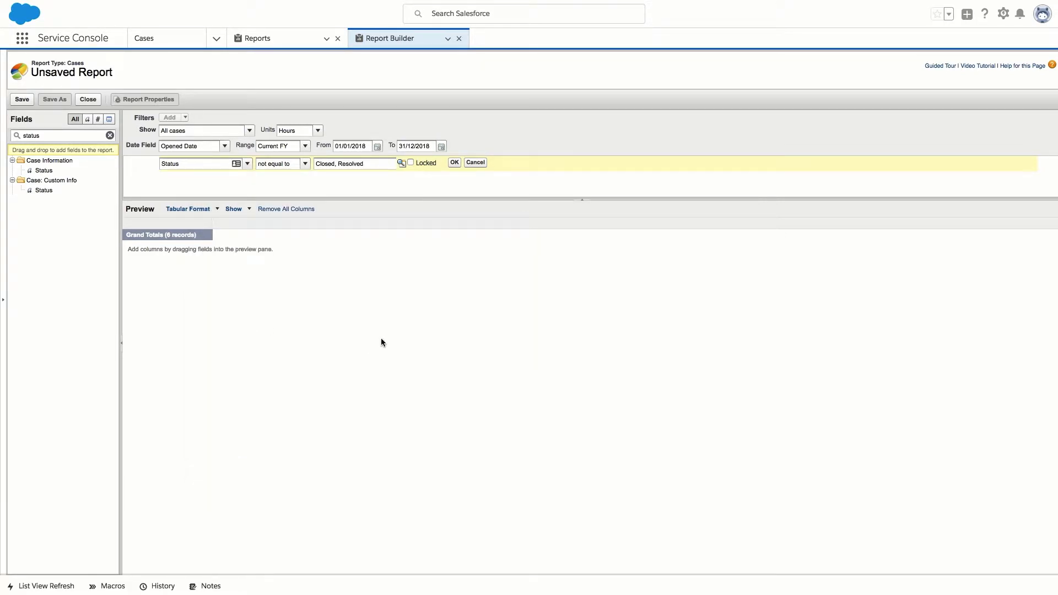
{"action": "left_click", "coordinate": [454, 163]}
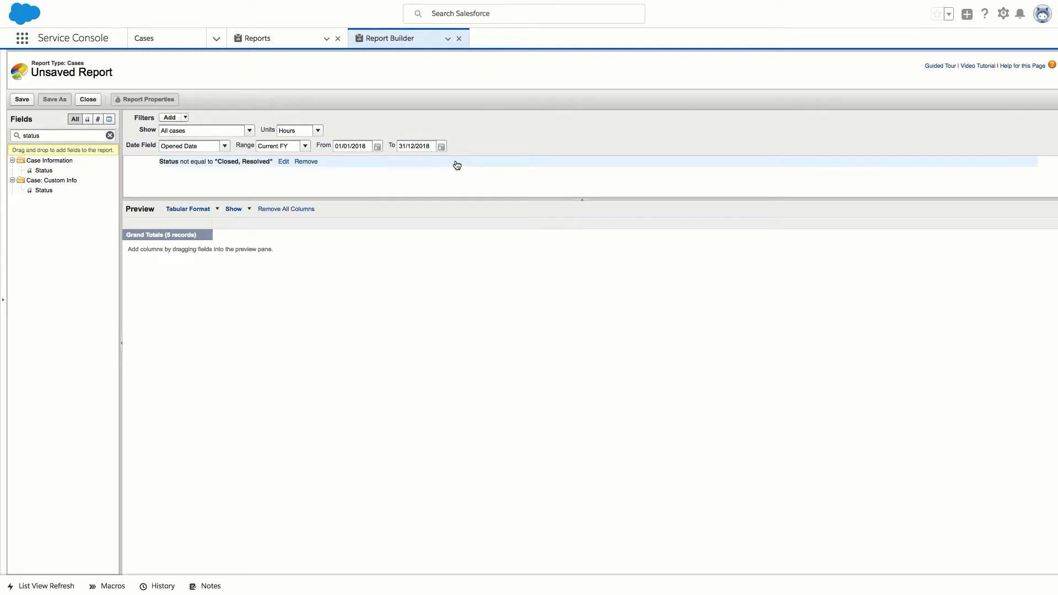
Show the default columns in the preview so the 5 open cases are listed.
{"action": "left_click", "coordinate": [234, 209]}
{"action": "left_click", "coordinate": [246, 220]}
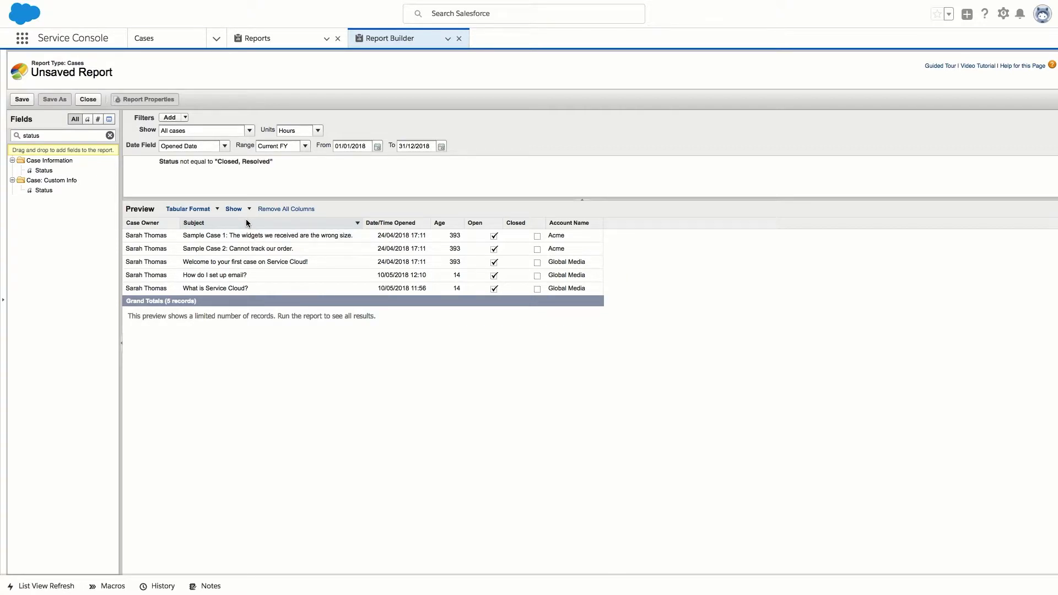
{"action": "left_click", "coordinate": [183, 117]}
Add a second filter, Group contains 'Tier 1', narrowing the preview to 3 records.
{"action": "left_click", "coordinate": [187, 130]}
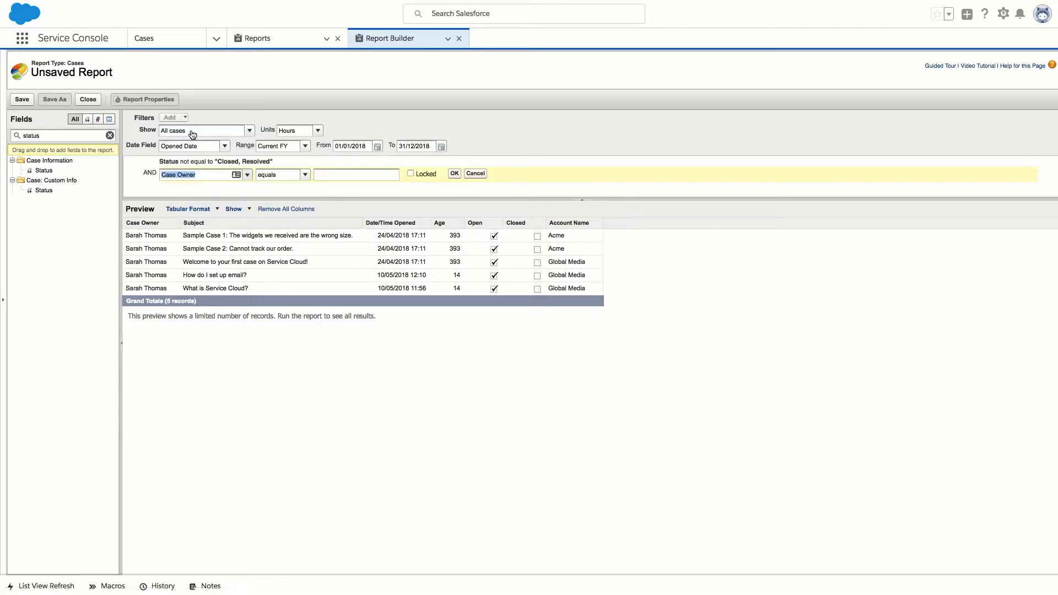
{"action": "type", "text": "group"}
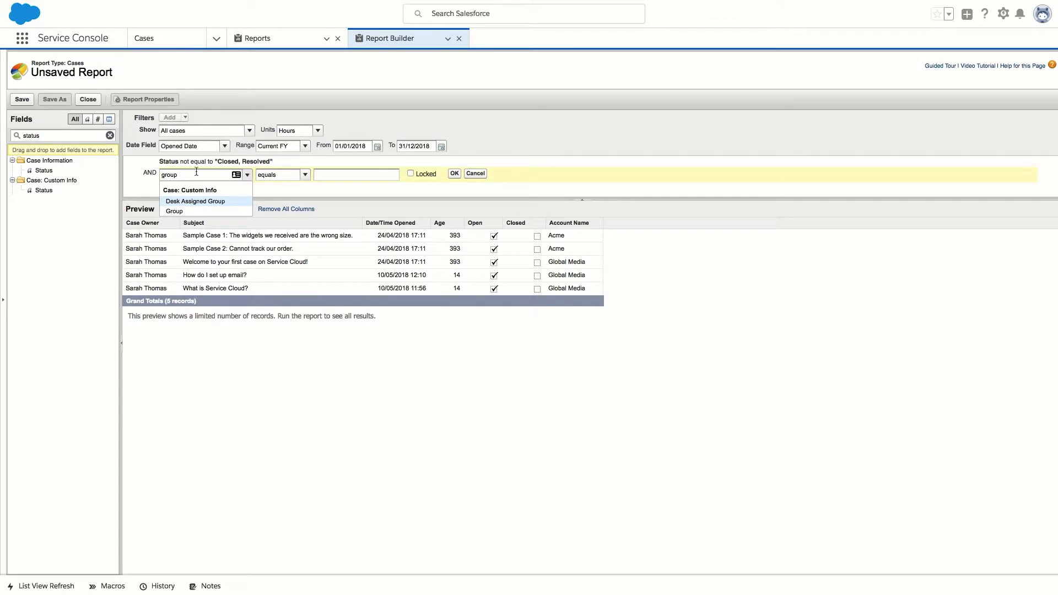
{"action": "left_click", "coordinate": [190, 214]}
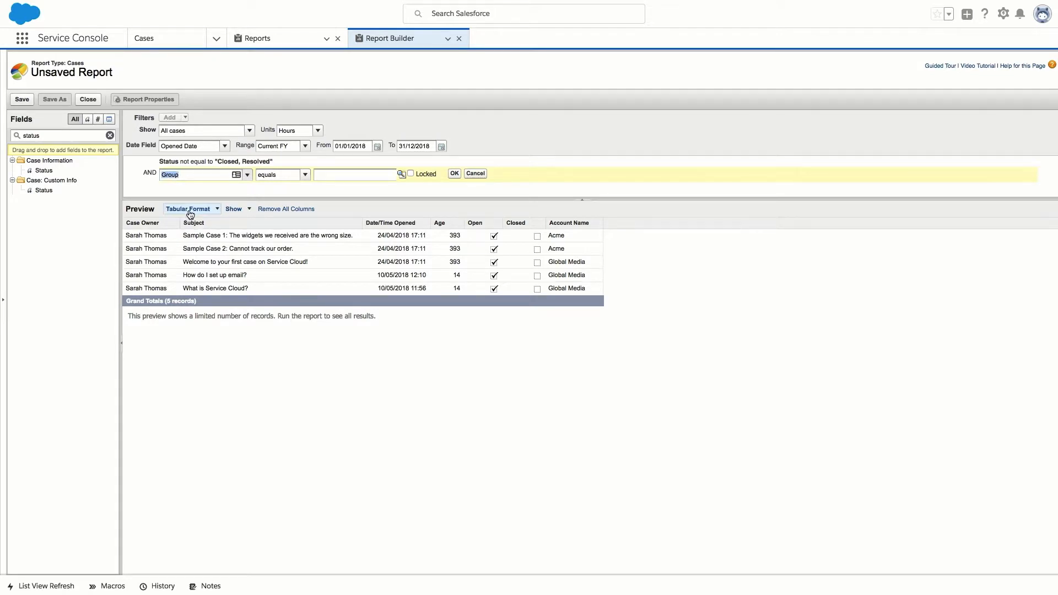
{"action": "left_click", "coordinate": [305, 175]}
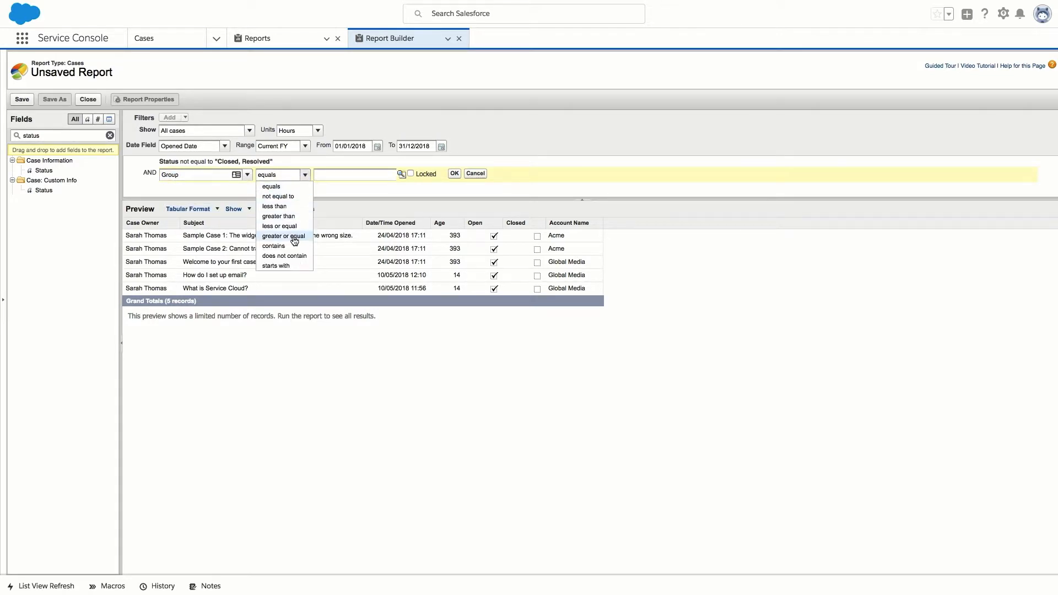
{"action": "left_click", "coordinate": [274, 245]}
{"action": "left_click", "coordinate": [401, 174]}
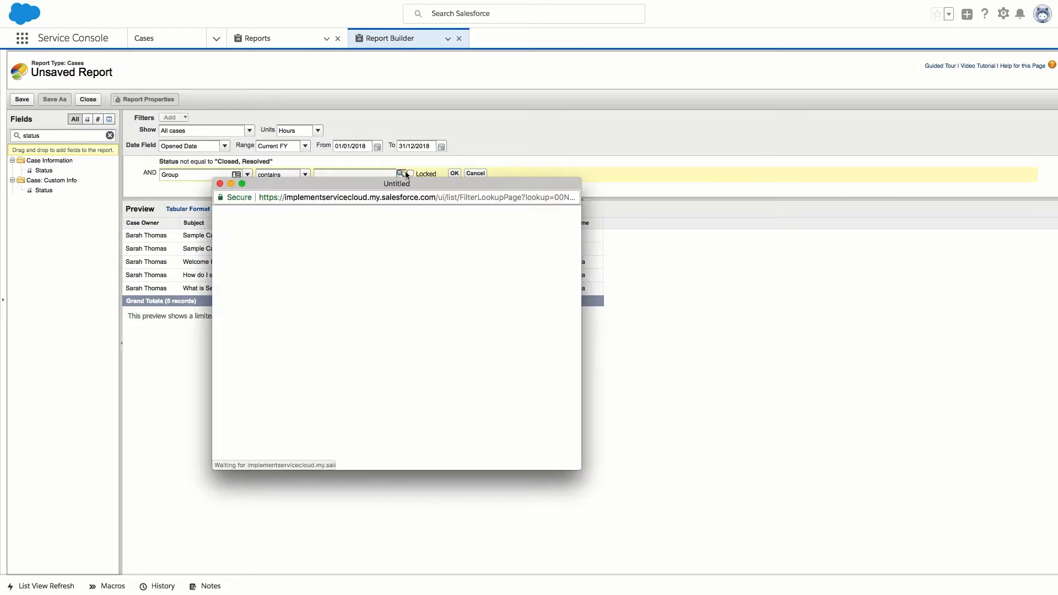
{"action": "left_click", "coordinate": [226, 280]}
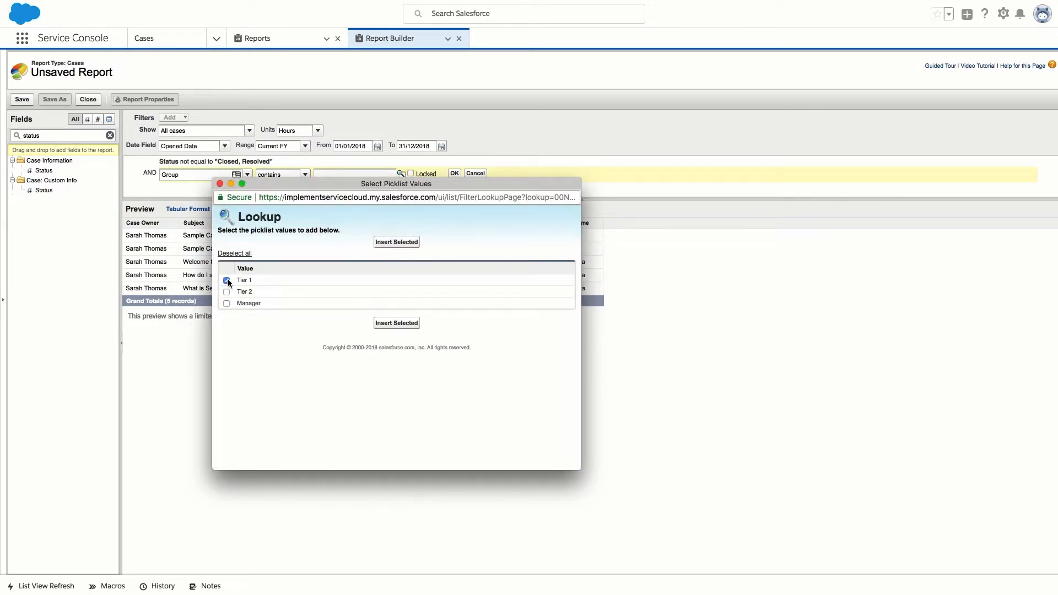
{"action": "left_click", "coordinate": [396, 243]}
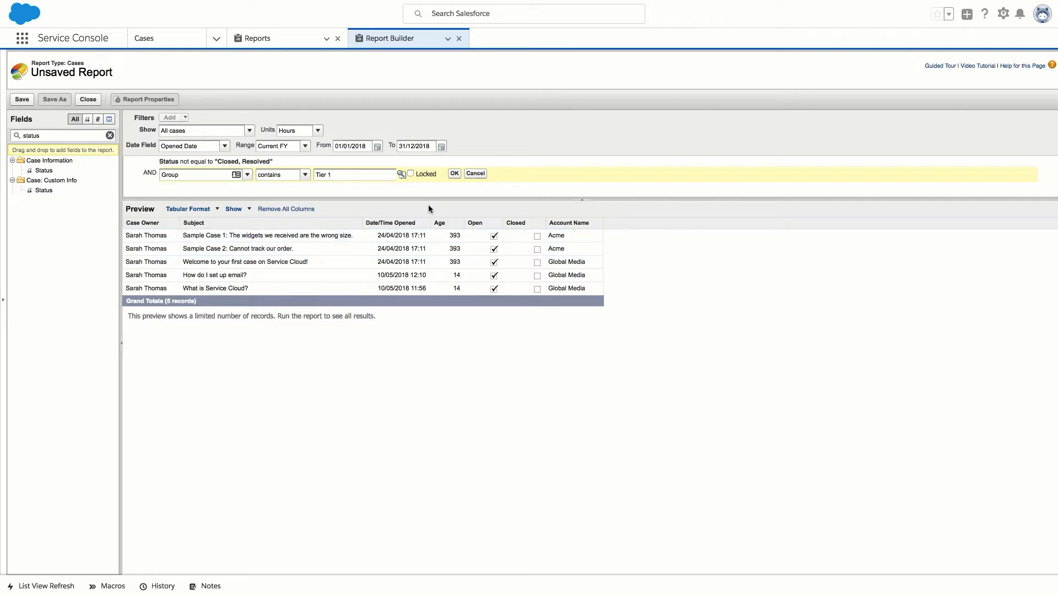
{"action": "left_click", "coordinate": [454, 174]}
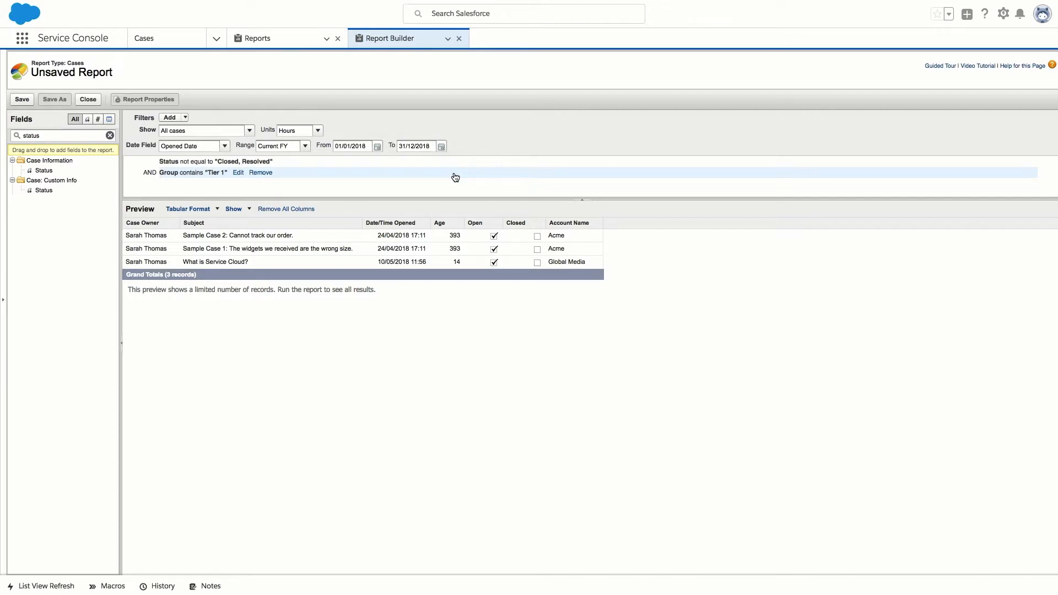
{"action": "mouse_move", "coordinate": [159, 223]}
{"action": "left_mouse_down"}
{"action": "mouse_move", "coordinate": [84, 220]}
{"action": "mouse_move", "coordinate": [139, 223]}
{"action": "left_mouse_up"}
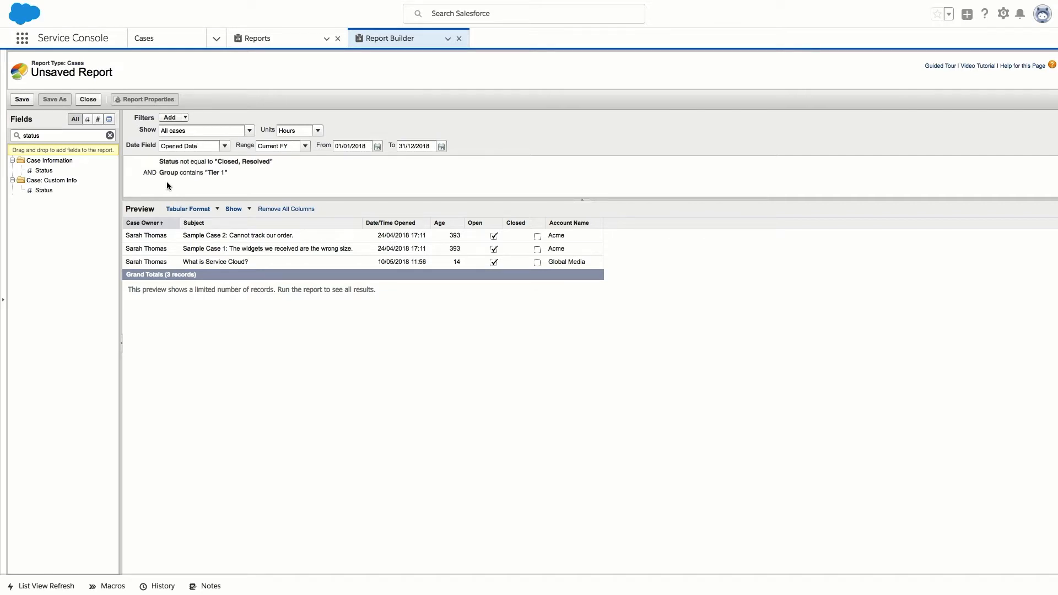
Change the report format from Tabular to Summary.
{"action": "left_click", "coordinate": [218, 211]}
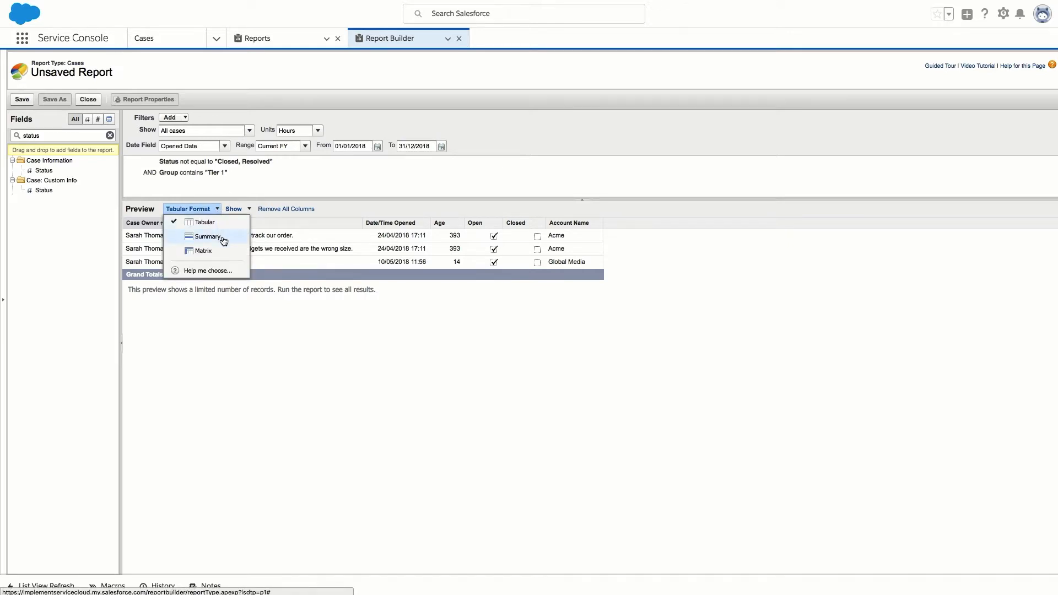
{"action": "left_click", "coordinate": [223, 238]}
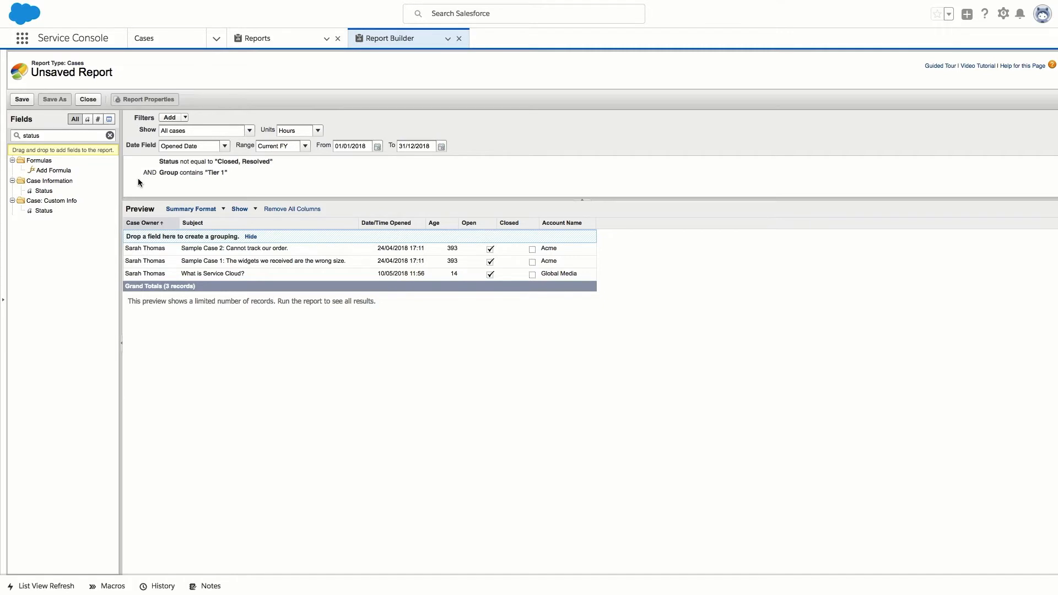
Add Case Owner, Status and Priority as three nested grouping levels.
{"action": "left_click", "coordinate": [110, 135]}
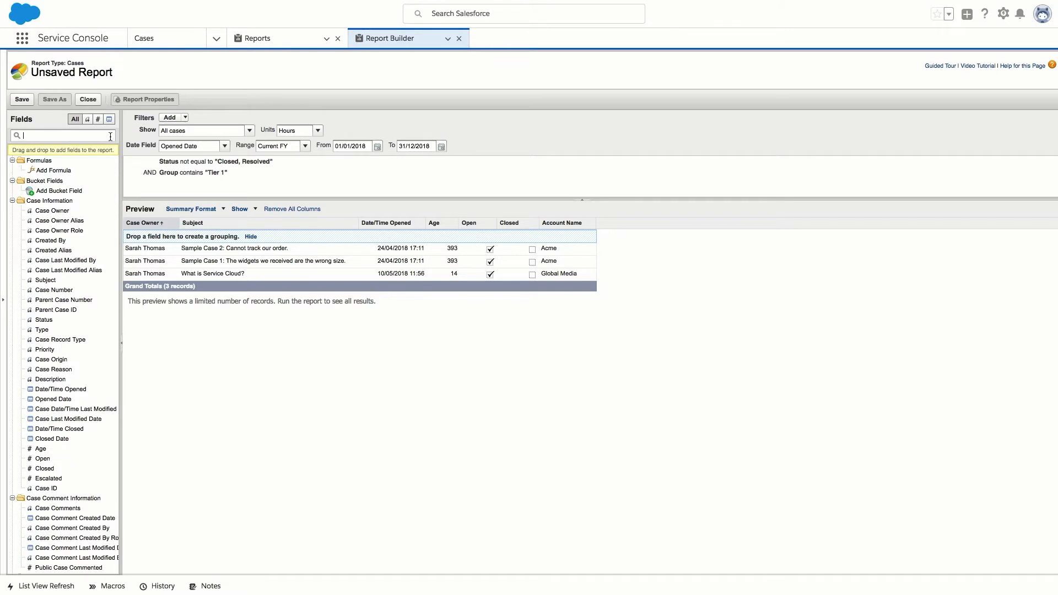
{"action": "type", "text": "case"}
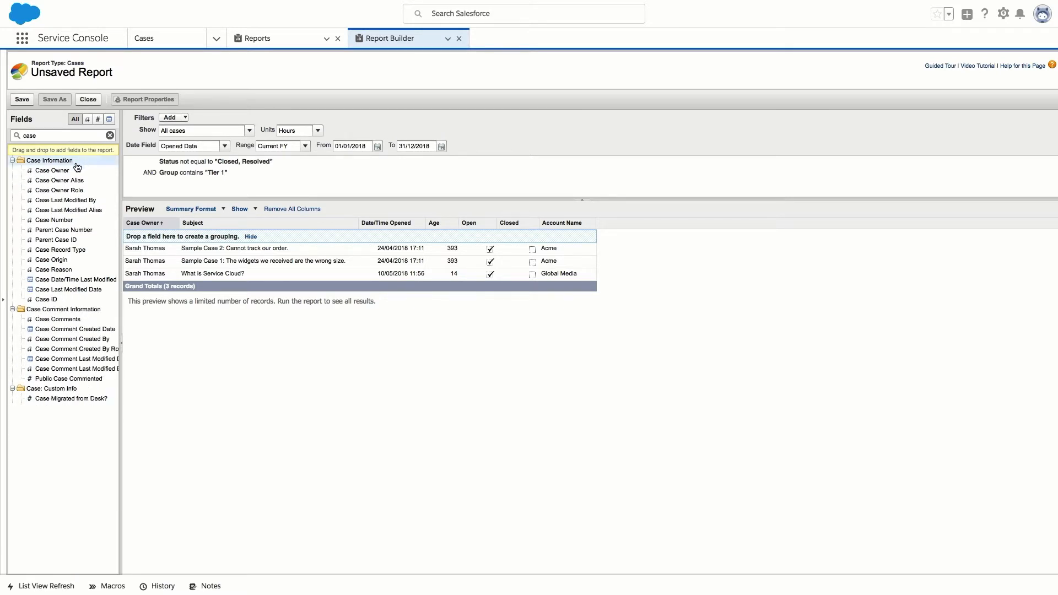
{"action": "left_click_drag", "start_coordinate": [66, 172], "coordinate": [149, 240]}
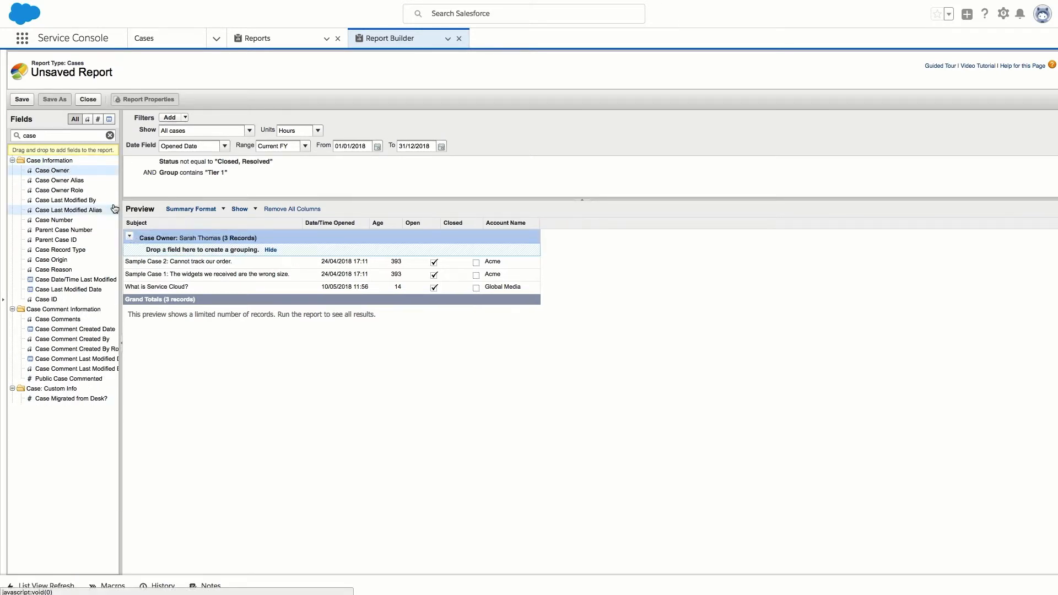
{"action": "left_click", "coordinate": [110, 136]}
{"action": "type", "text": "statu"}
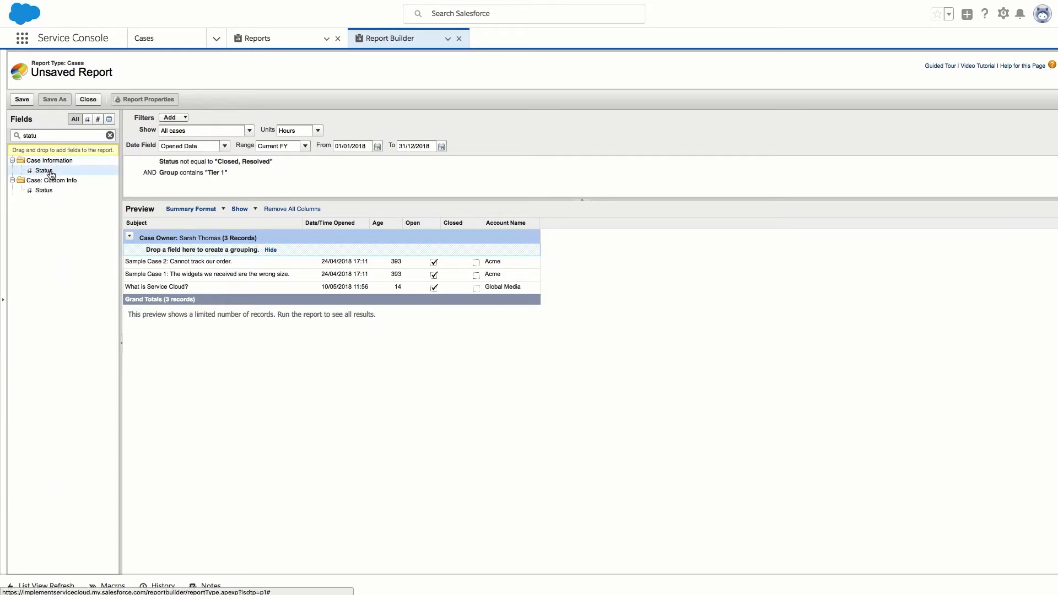
{"action": "left_click_drag", "start_coordinate": [49, 172], "coordinate": [146, 252]}
{"action": "left_click", "coordinate": [110, 136]}
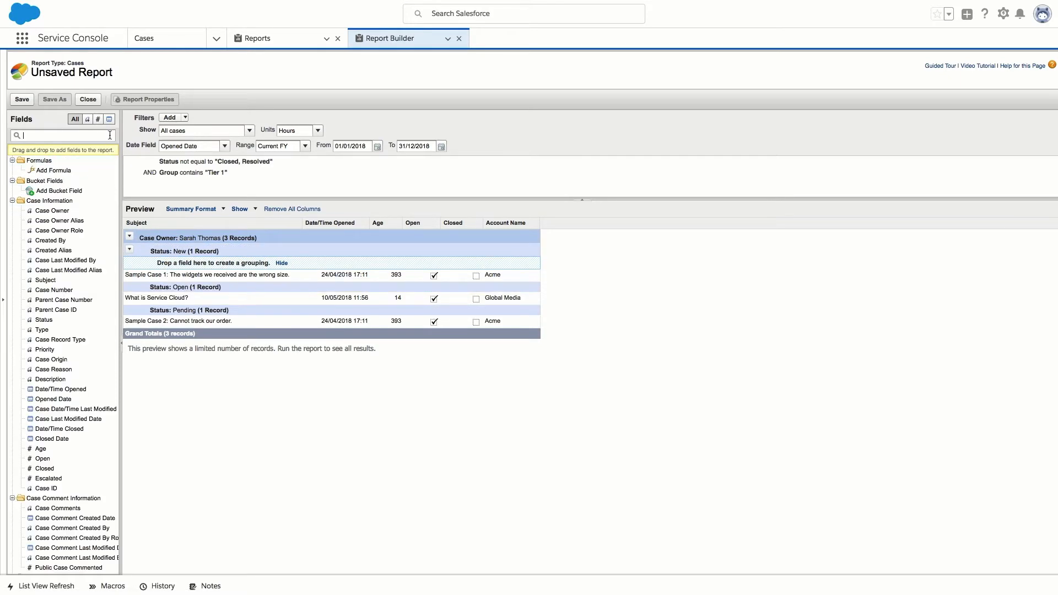
{"action": "type", "text": "prio"}
{"action": "left_click_drag", "start_coordinate": [49, 172], "coordinate": [158, 263]}
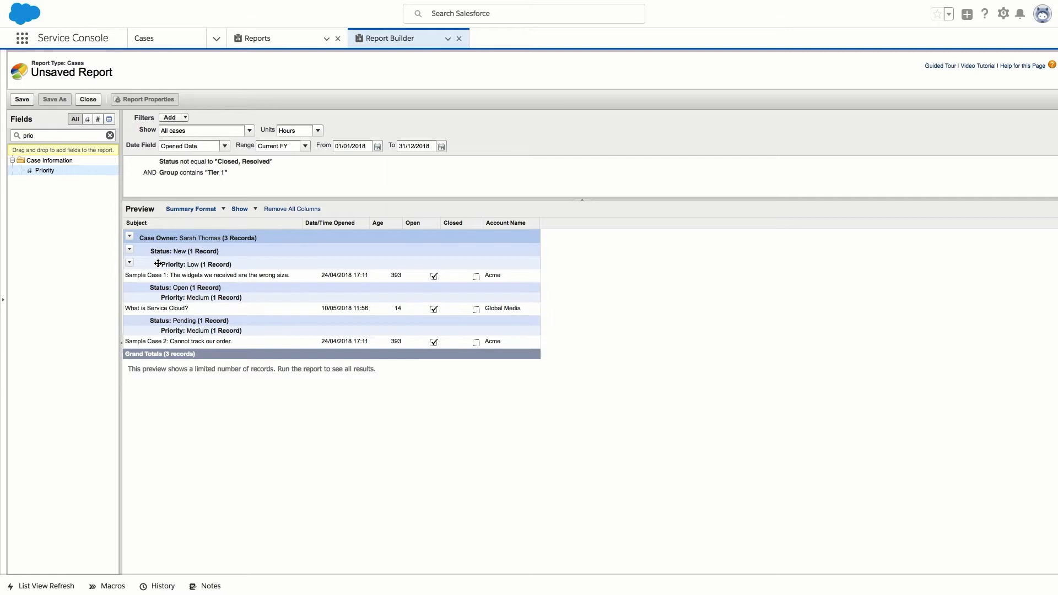
Save the report as 'Open support cases by case owner' in Unfiled Public Reports.
{"action": "left_click", "coordinate": [22, 100]}
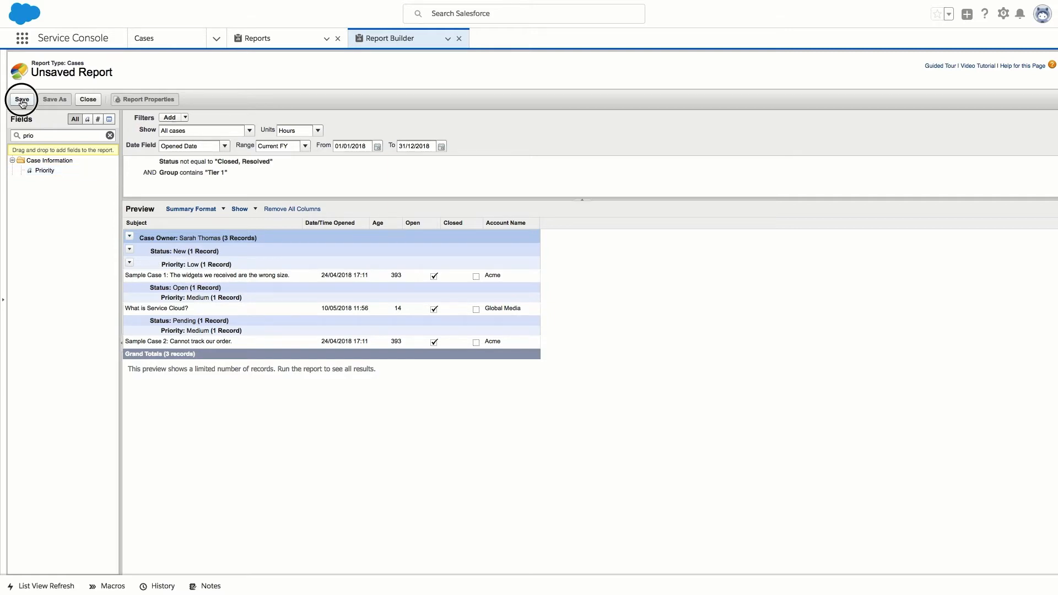
{"action": "type", "text": "Open support cases by case owner"}
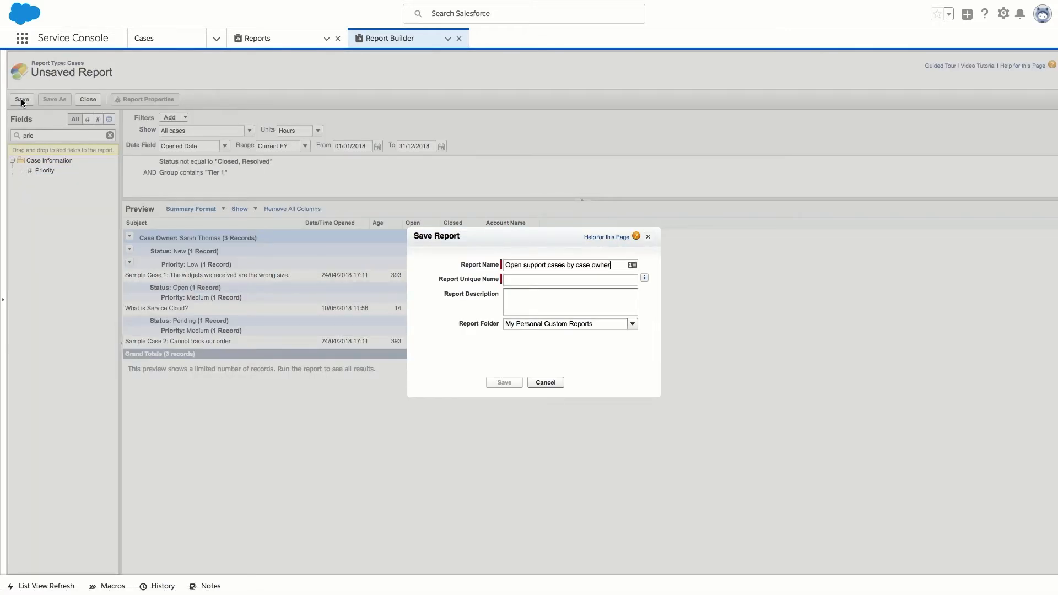
{"action": "key", "text": "Tab"}
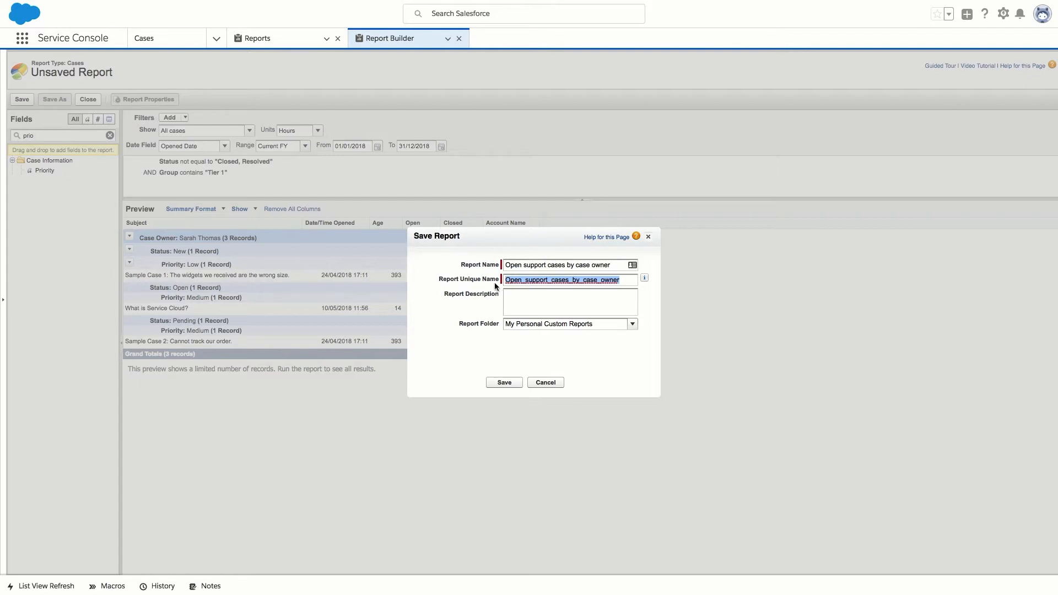
{"action": "left_click", "coordinate": [596, 328]}
{"action": "left_click", "coordinate": [633, 324]}
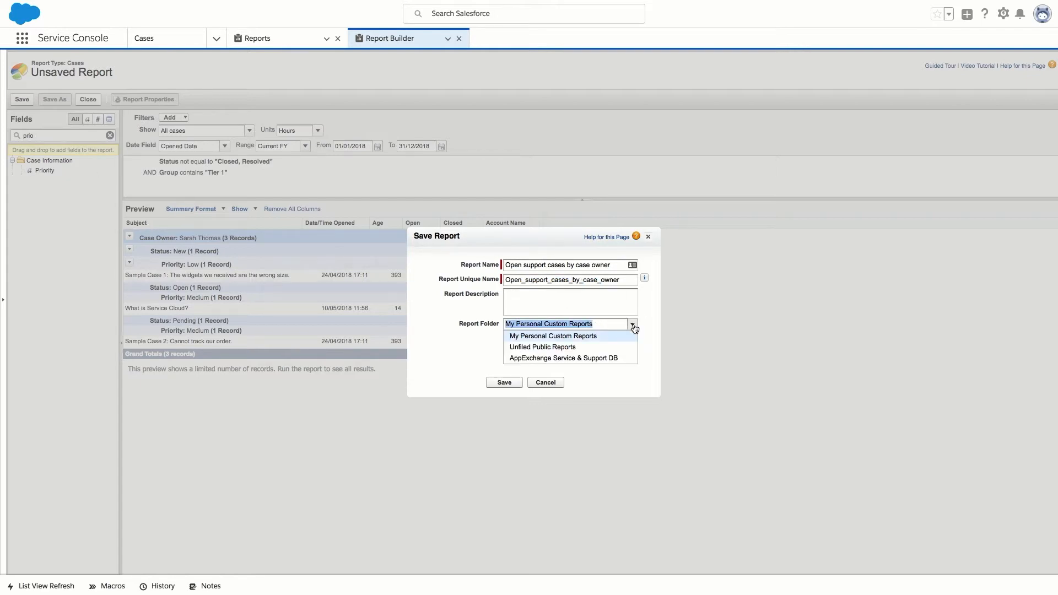
{"action": "left_click", "coordinate": [606, 344]}
{"action": "left_click", "coordinate": [509, 381]}
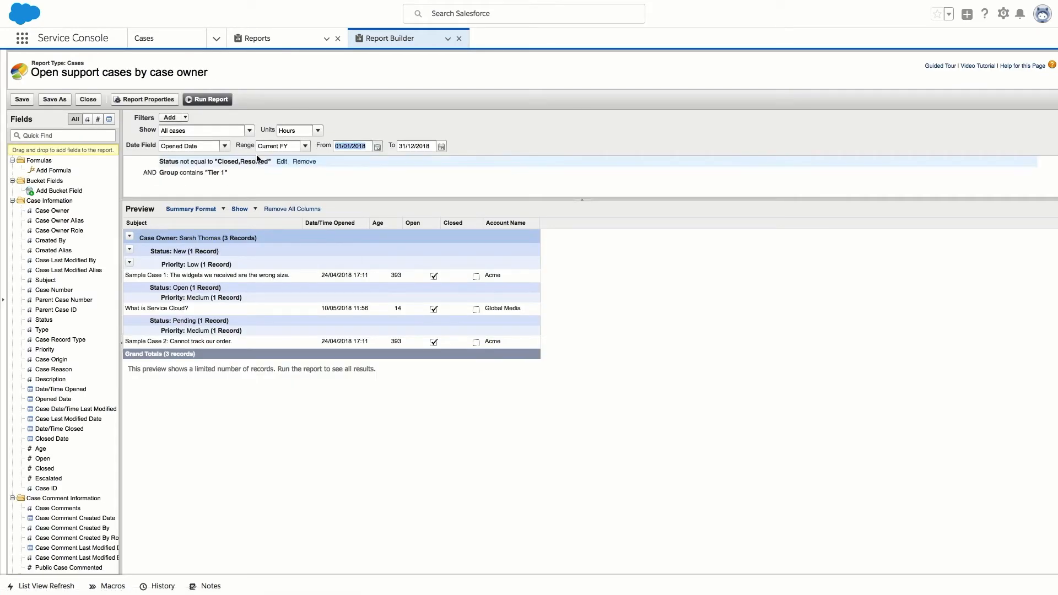
Run the saved report to view its 3 records grouped by owner, status and priority.
{"action": "left_click", "coordinate": [216, 100]}
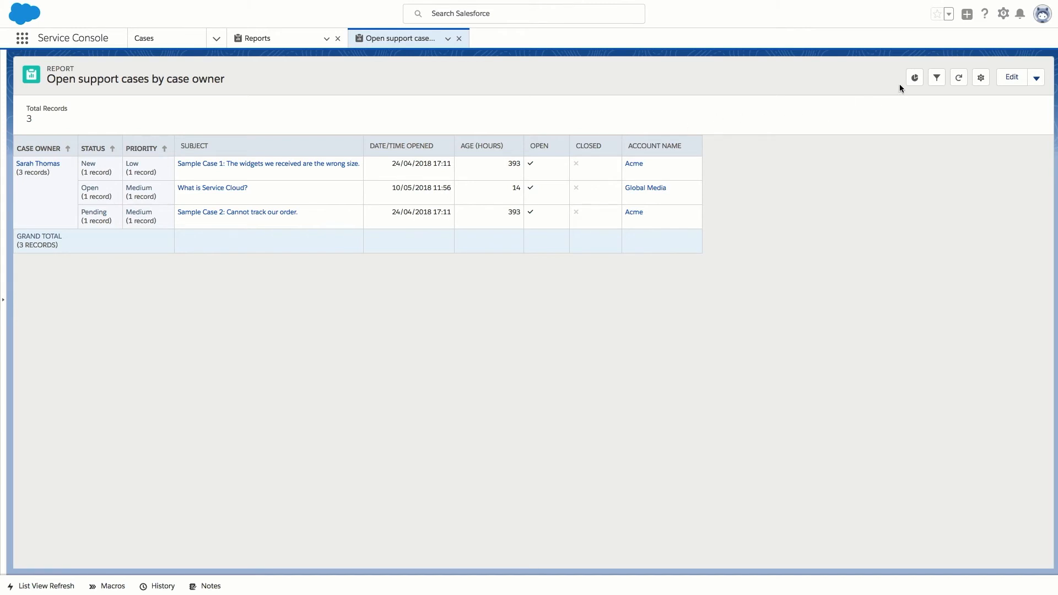
Show the case counts per status as a bar chart, then return the report to Report Builder.
{"action": "left_click", "coordinate": [915, 78]}
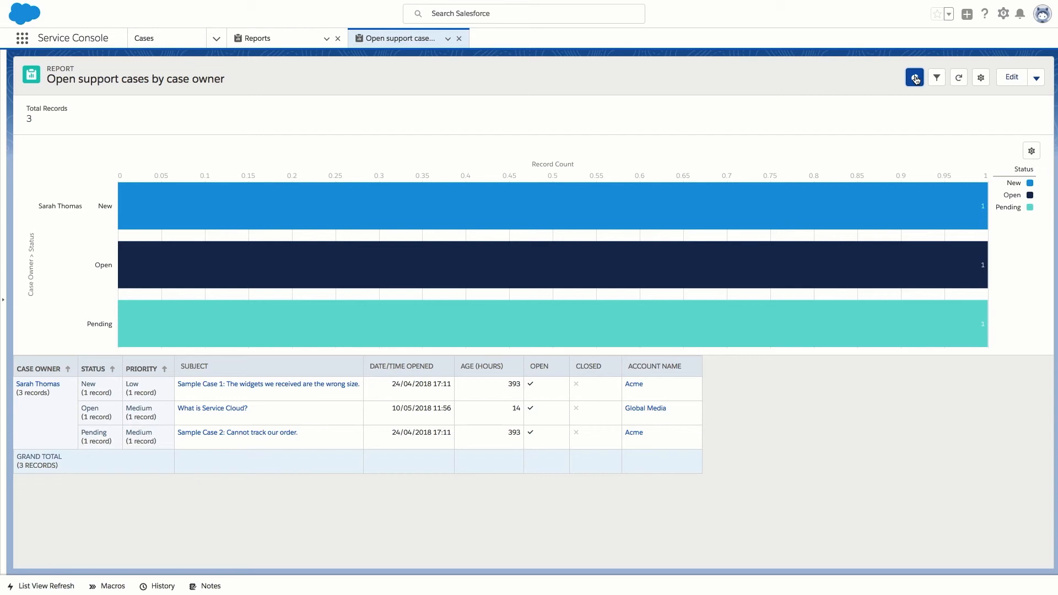
{"action": "left_click", "coordinate": [1008, 79]}
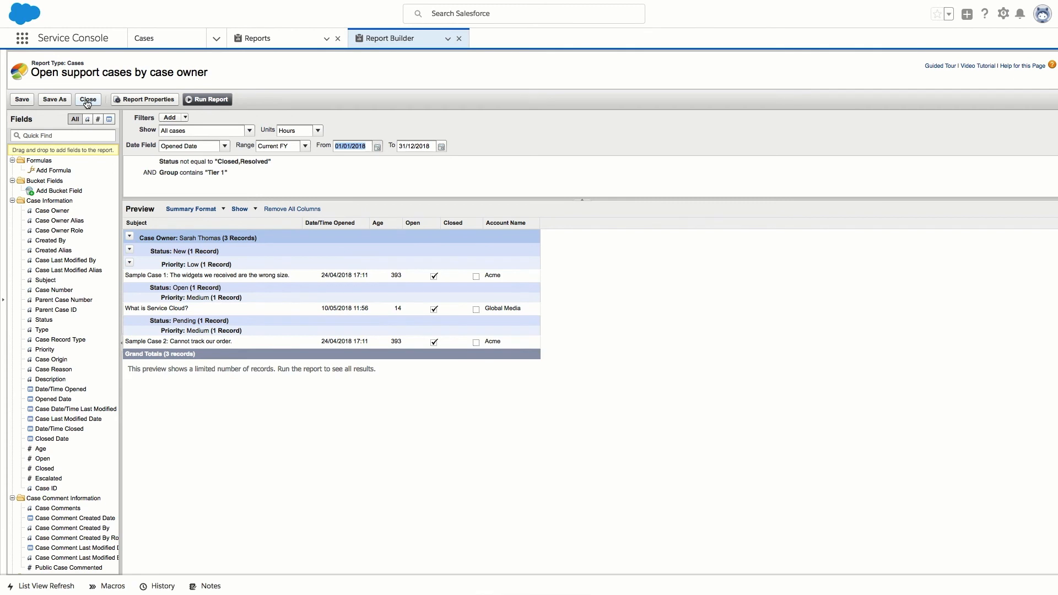
Switch the report to Matrix format and run it, giving Status columns and Owner/Priority rows.
{"action": "left_click", "coordinate": [194, 209]}
{"action": "left_click", "coordinate": [203, 251]}
{"action": "left_click", "coordinate": [213, 101]}
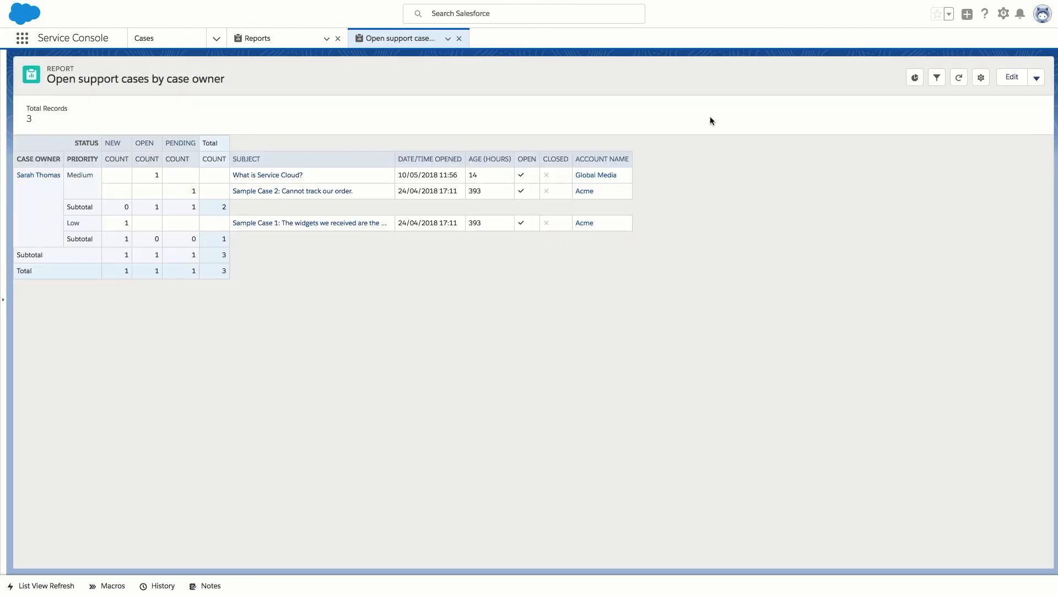
Display the matrix report's bar chart of cases by priority: Medium 2, Low 1.
{"action": "left_click", "coordinate": [914, 79]}
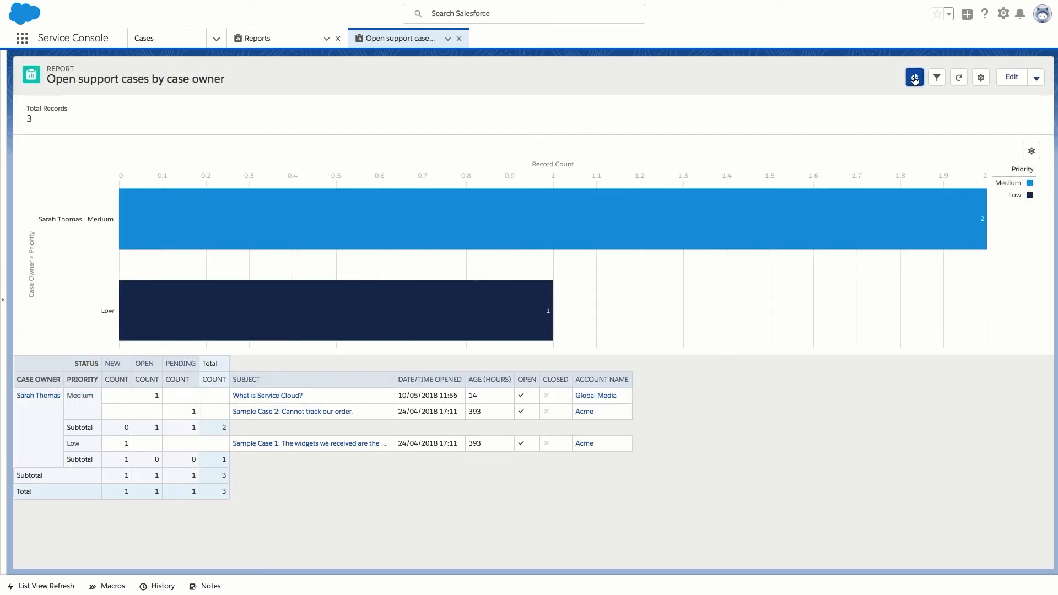